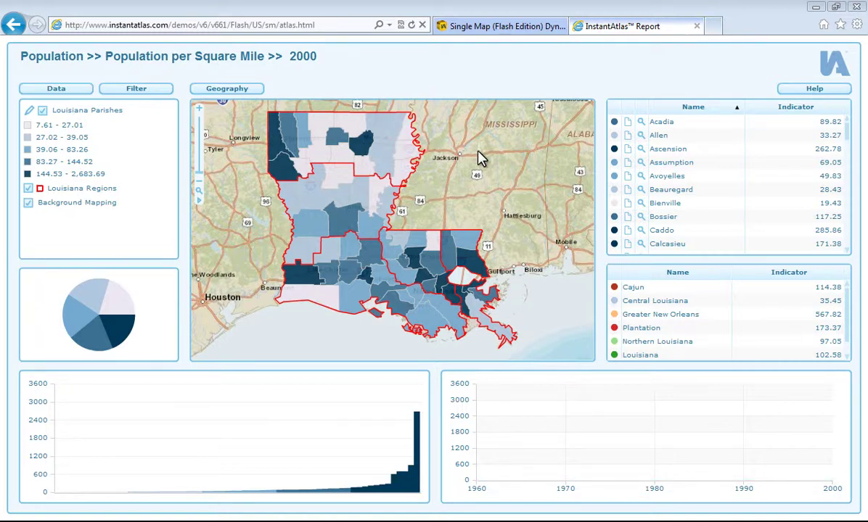
- Highlight the Cajun parishes, map 2002 Median Household Income (thousands of $), and open the filter options
{"action": "left_click", "coordinate": [633, 287]}
{"action": "mouse_move", "coordinate": [123, 296]}
{"action": "left_click", "coordinate": [80, 94]}
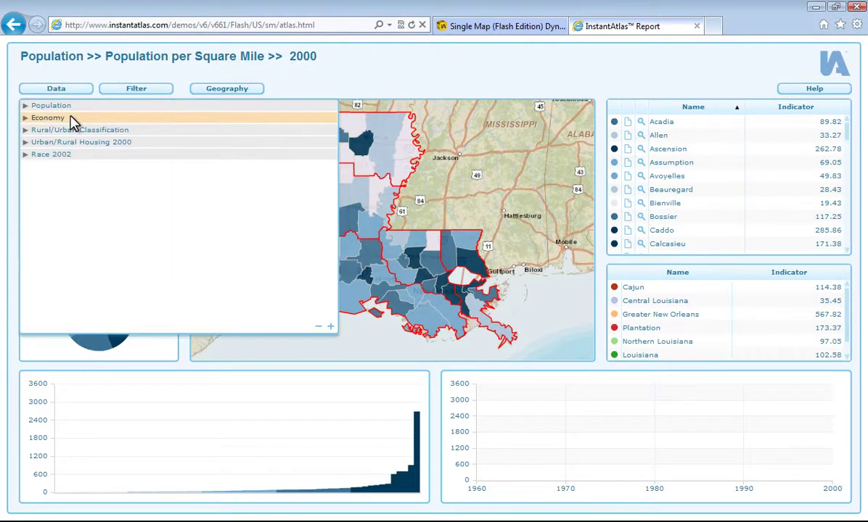
{"action": "left_click", "coordinate": [73, 121]}
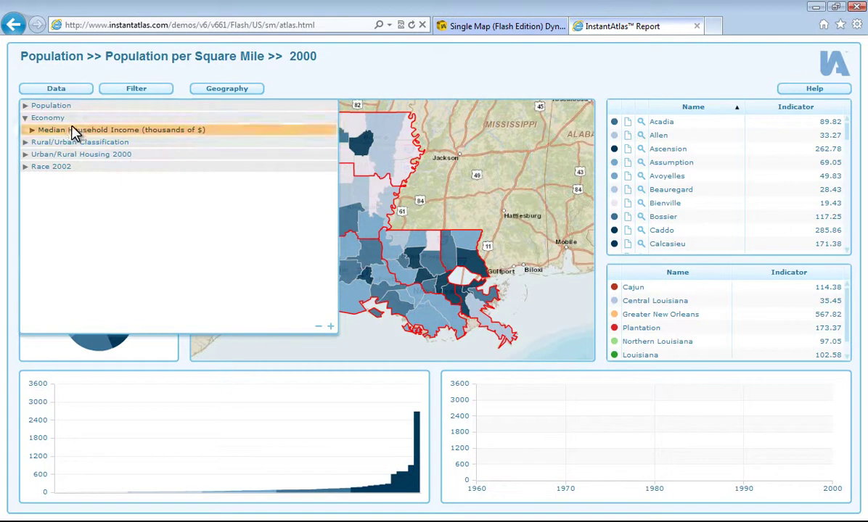
{"action": "left_click", "coordinate": [72, 130]}
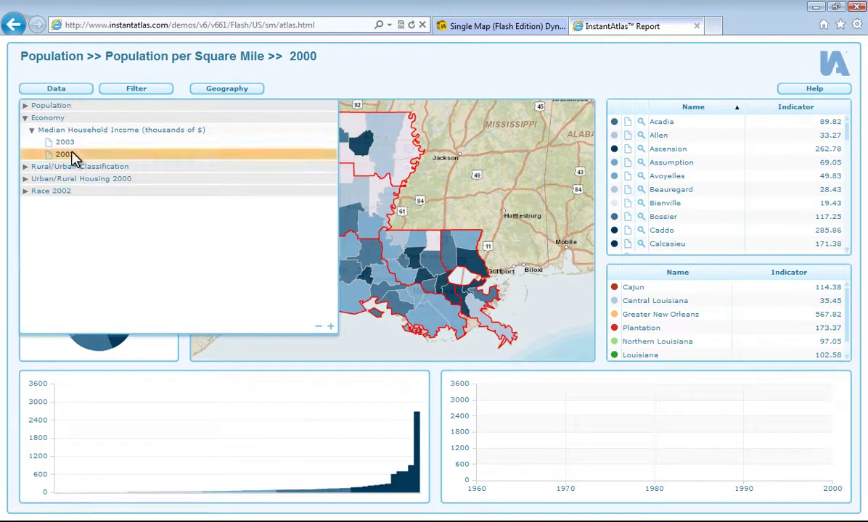
{"action": "left_click", "coordinate": [72, 156]}
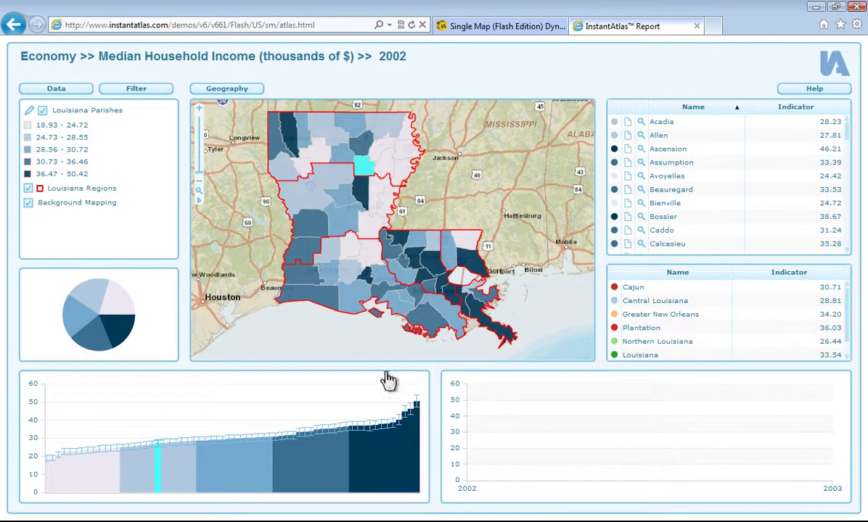
{"action": "left_click", "coordinate": [159, 93]}
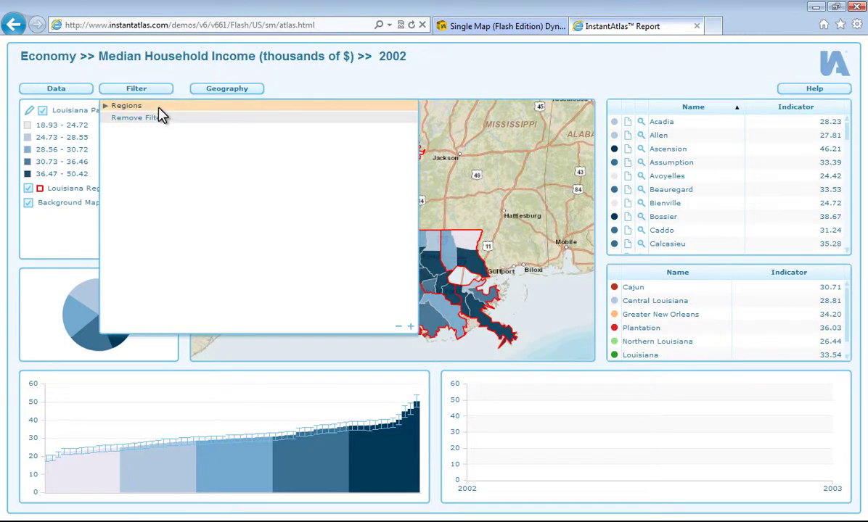
- Filter the atlas to Central Louisiana parishes, then clear the Regions filter from the map
{"action": "left_click", "coordinate": [158, 109]}
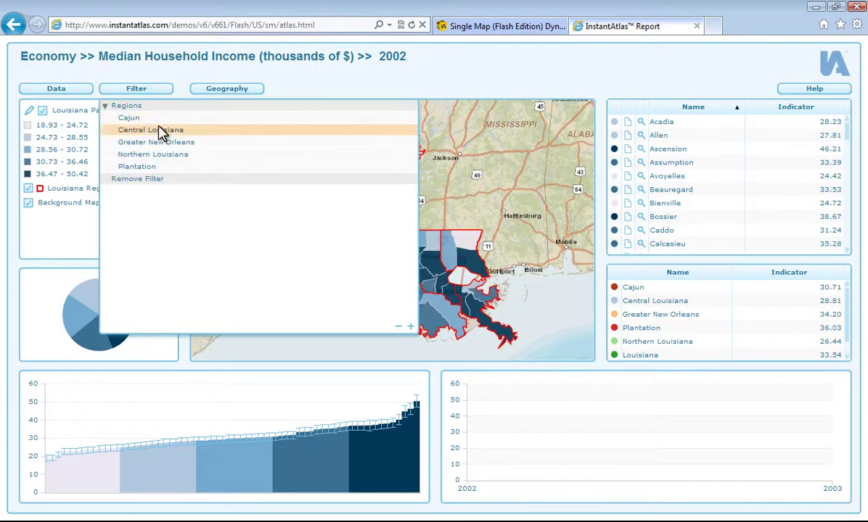
{"action": "left_click", "coordinate": [161, 133]}
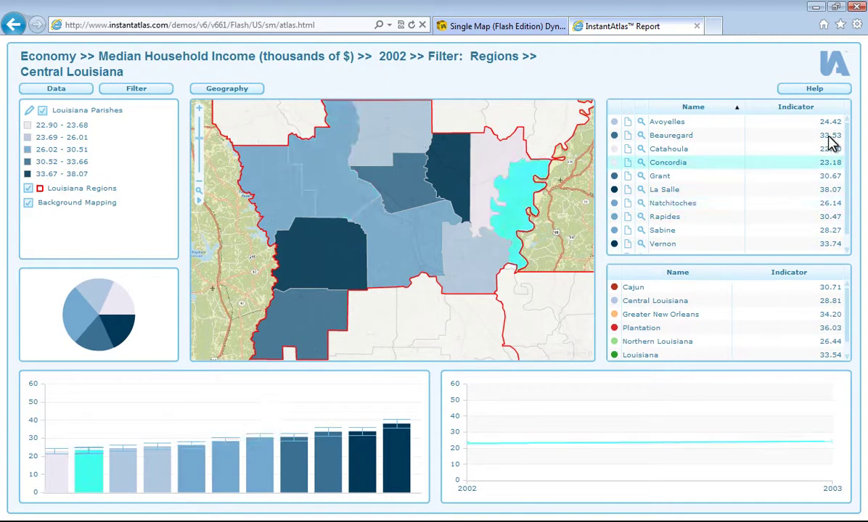
{"action": "mouse_move", "coordinate": [845, 148]}
{"action": "left_mouse_down"}
{"action": "mouse_move", "coordinate": [852, 181]}
{"action": "mouse_move", "coordinate": [847, 142]}
{"action": "left_mouse_up"}
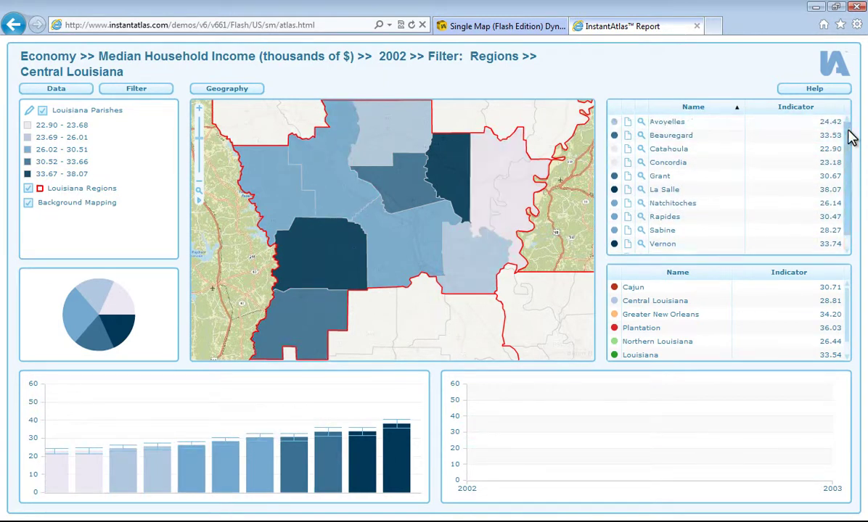
{"action": "right_click", "coordinate": [588, 148]}
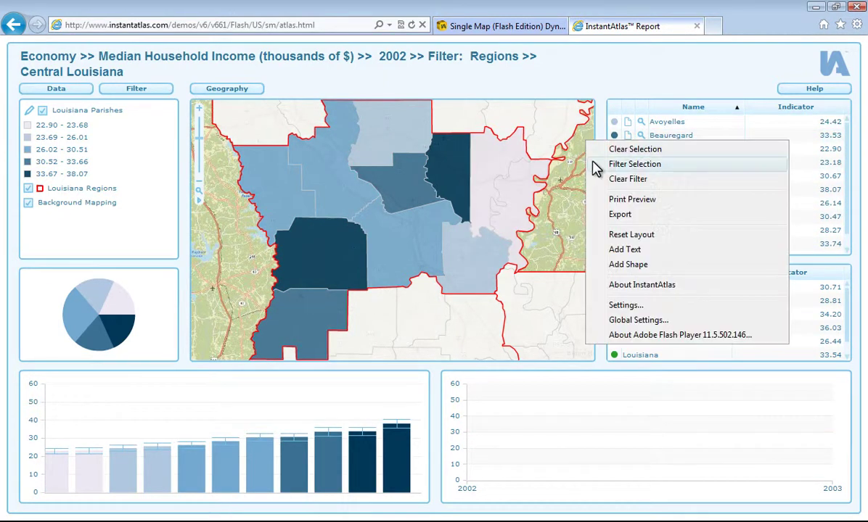
{"action": "left_click", "coordinate": [613, 179]}
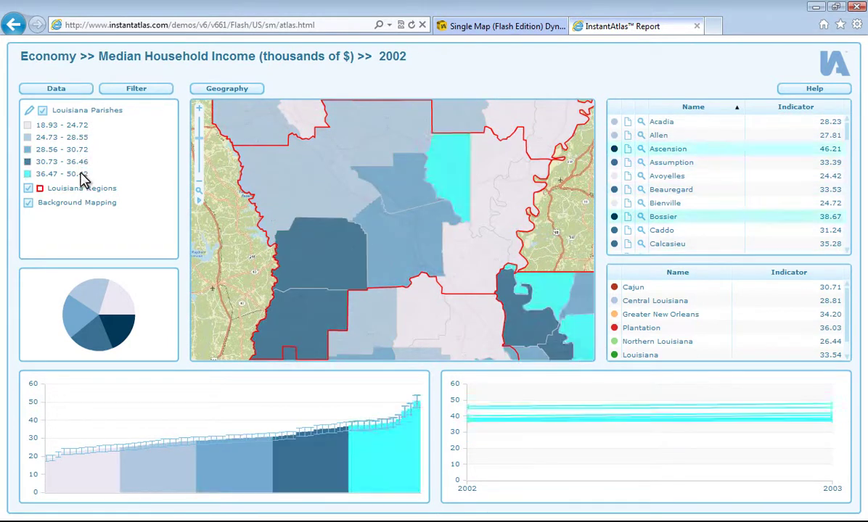
{"action": "left_click", "coordinate": [81, 175]}
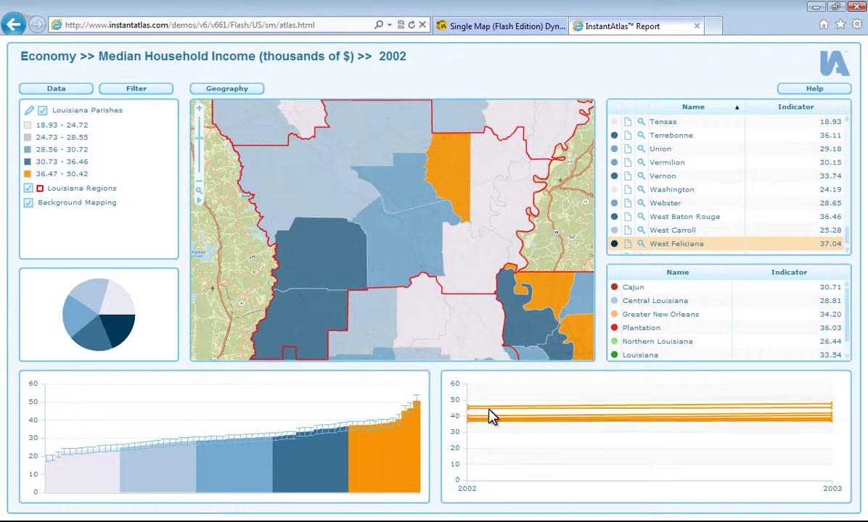
{"action": "left_click_drag", "start_coordinate": [846, 239], "coordinate": [846, 219]}
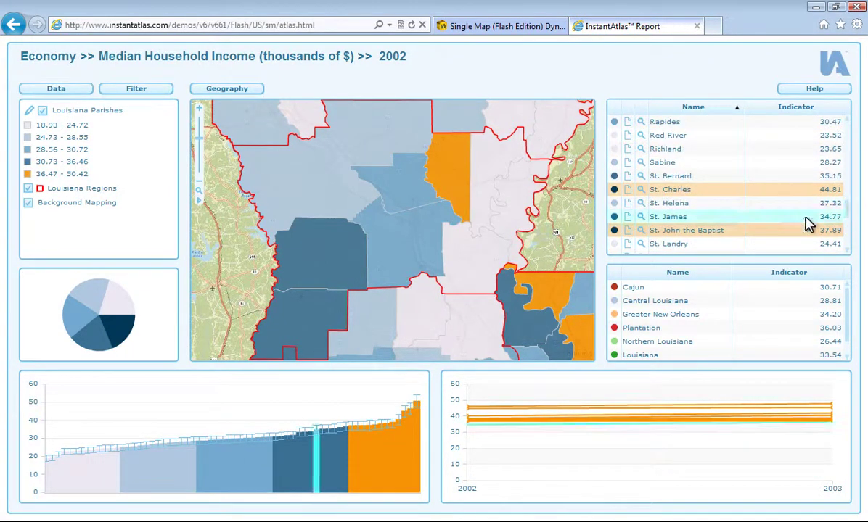
{"action": "right_click", "coordinate": [616, 175]}
{"action": "left_click", "coordinate": [630, 180]}
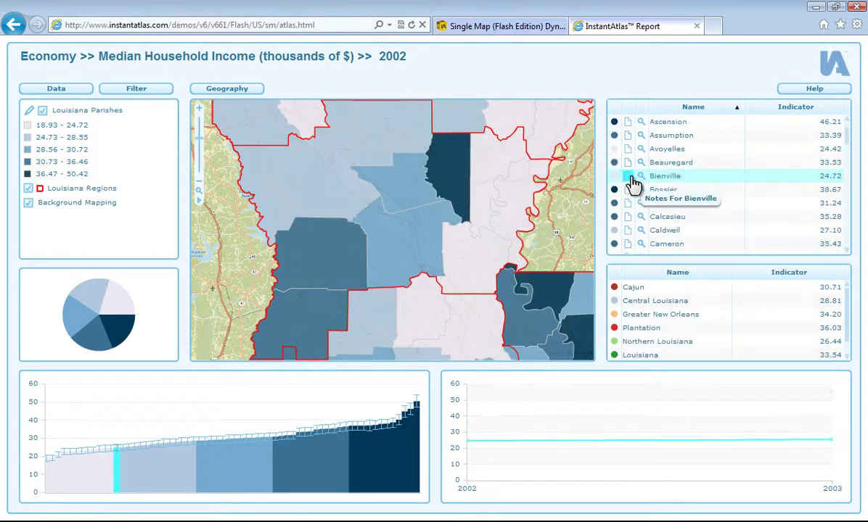
{"action": "left_click", "coordinate": [43, 112]}
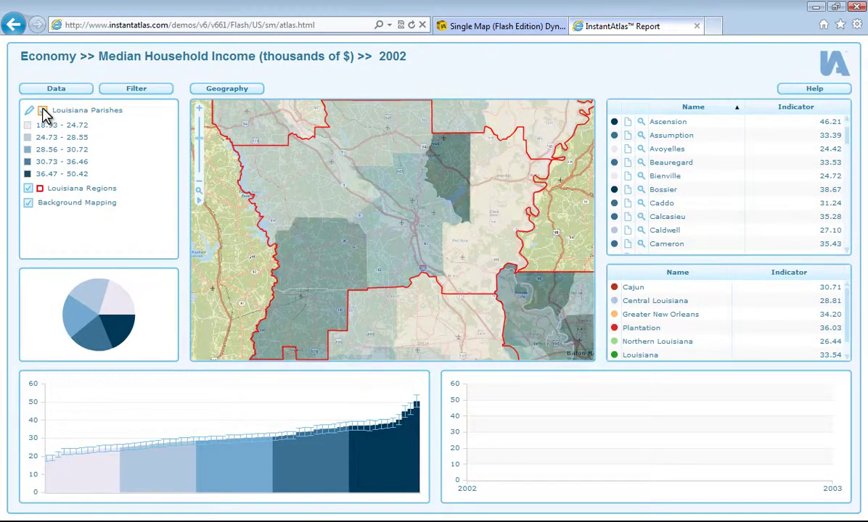
{"action": "left_click", "coordinate": [43, 113]}
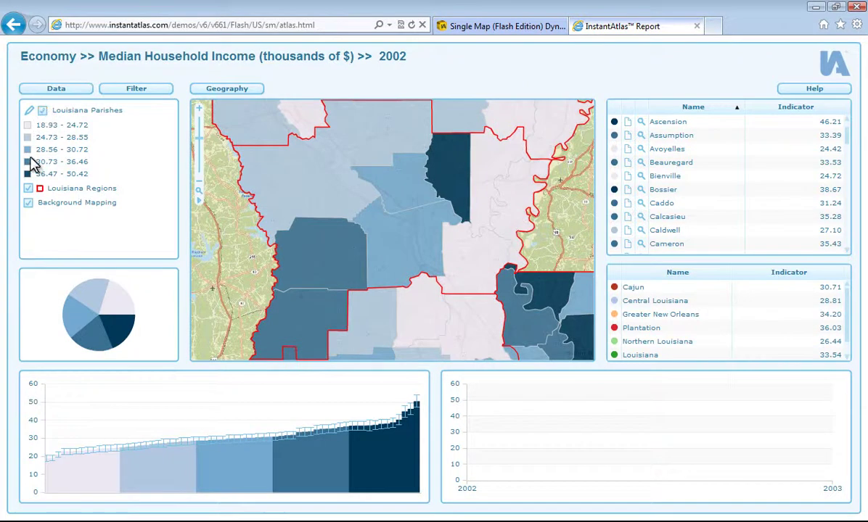
{"action": "left_click", "coordinate": [29, 189]}
{"action": "left_click", "coordinate": [29, 204]}
{"action": "left_click", "coordinate": [29, 205]}
- Pick a parish border colour, lower the shading transparency, and try then undo Reverse Palette
{"action": "left_click", "coordinate": [30, 111]}
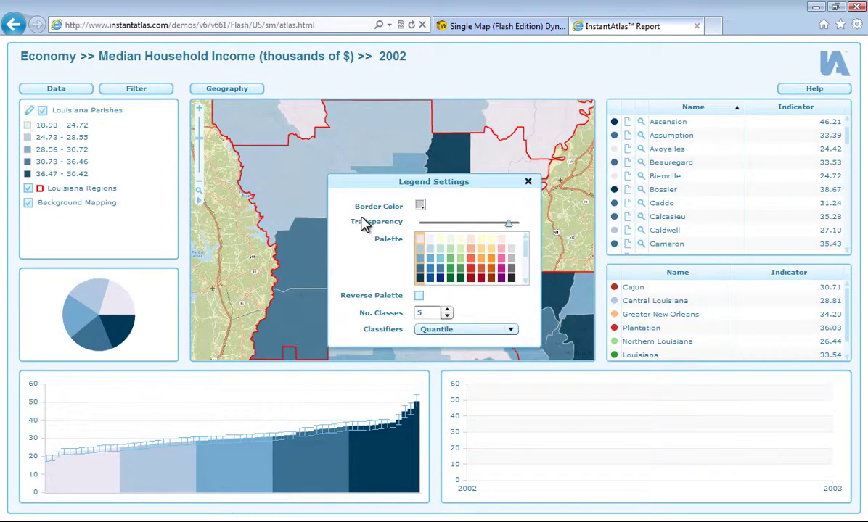
{"action": "left_click", "coordinate": [420, 206]}
{"action": "left_click", "coordinate": [395, 191]}
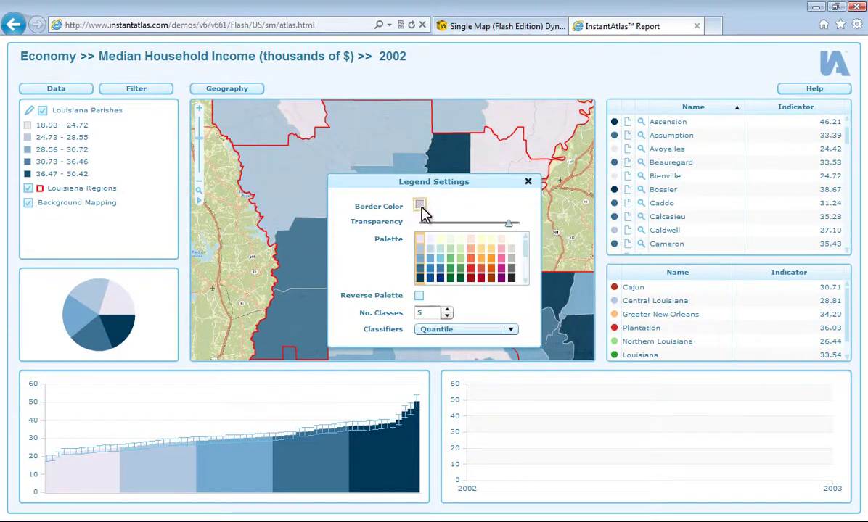
{"action": "mouse_move", "coordinate": [509, 223]}
{"action": "left_mouse_down"}
{"action": "mouse_move", "coordinate": [459, 229]}
{"action": "mouse_move", "coordinate": [497, 231]}
{"action": "left_mouse_up"}
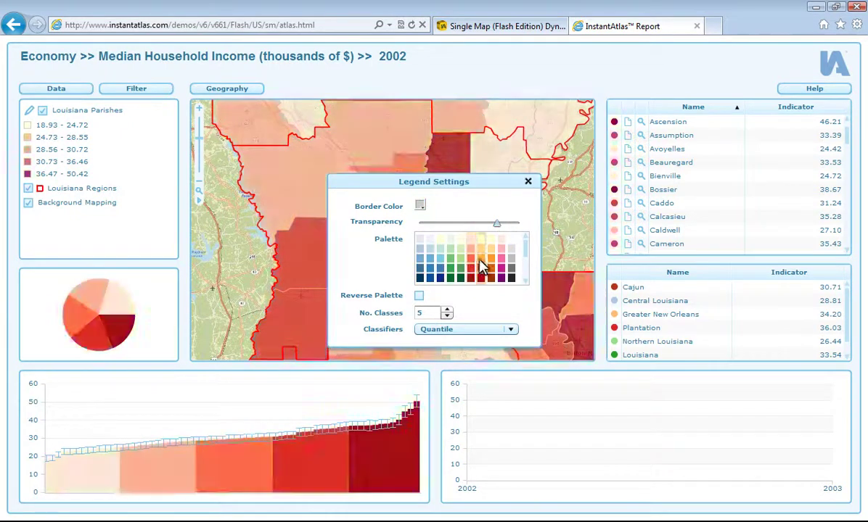
{"action": "left_click", "coordinate": [420, 296]}
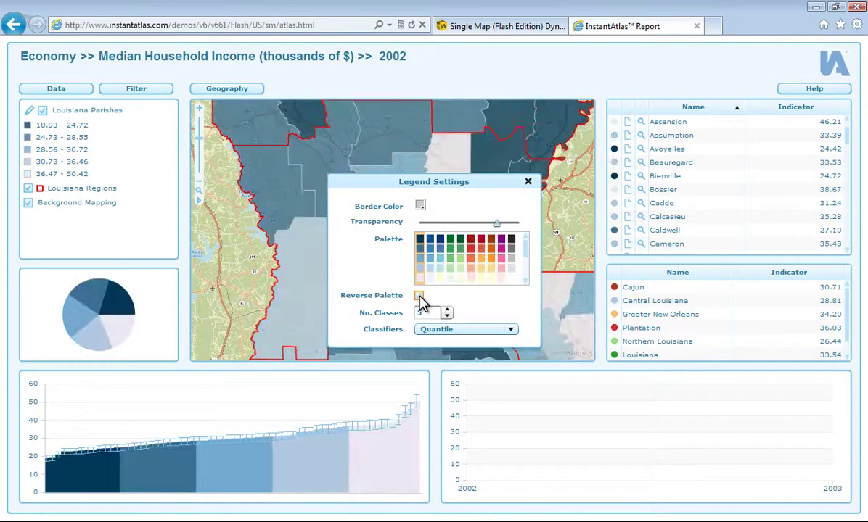
{"action": "left_click", "coordinate": [420, 296]}
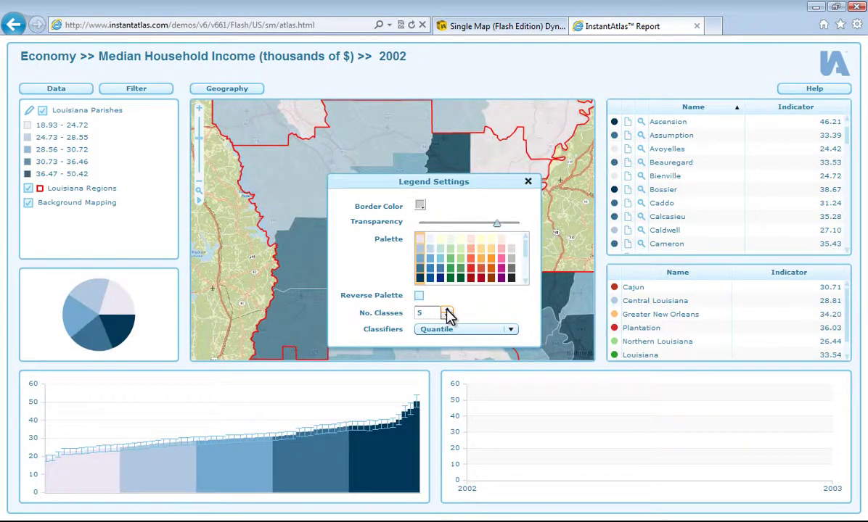
- Try more legend classes, then set the number of classes back to five
{"action": "left_click", "coordinate": [447, 310]}
{"action": "left_click", "coordinate": [447, 310]}
{"action": "left_click", "coordinate": [447, 310]}
{"action": "left_click", "coordinate": [447, 310]}
{"action": "left_click", "coordinate": [447, 309]}
{"action": "left_click", "coordinate": [447, 316]}
{"action": "left_click", "coordinate": [447, 316]}
{"action": "left_click", "coordinate": [447, 317]}
{"action": "left_click", "coordinate": [447, 317]}
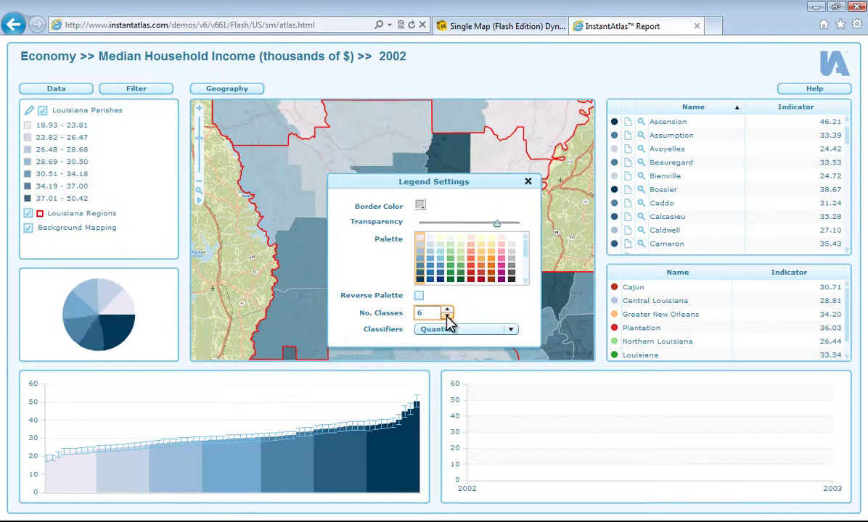
{"action": "left_click", "coordinate": [447, 317]}
- Try Continuous and Natural Breaks classification, then restore Quantile and close the legend settings
{"action": "left_click", "coordinate": [455, 330]}
{"action": "left_click", "coordinate": [455, 382]}
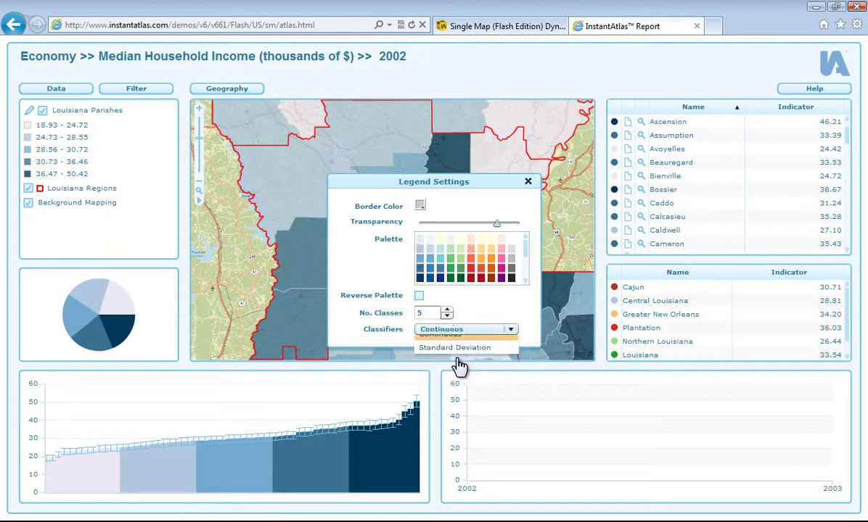
{"action": "left_click", "coordinate": [461, 331]}
{"action": "left_click", "coordinate": [459, 370]}
{"action": "left_click", "coordinate": [465, 330]}
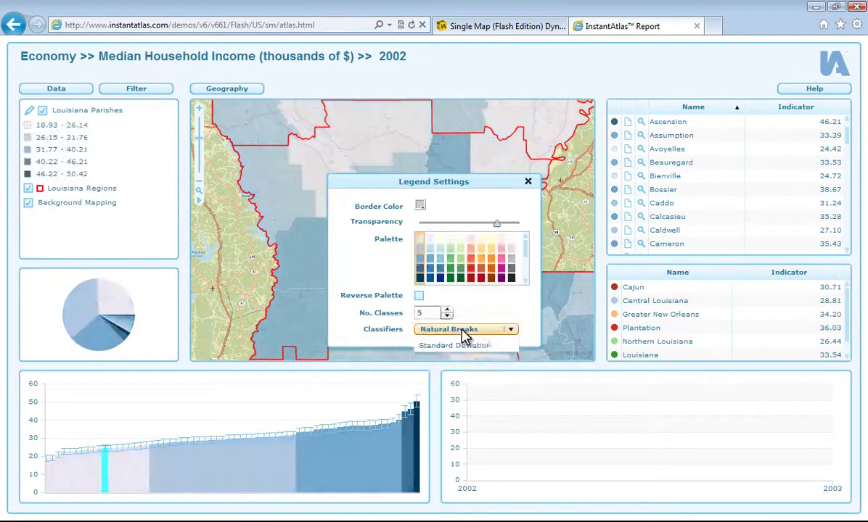
{"action": "left_click", "coordinate": [460, 357]}
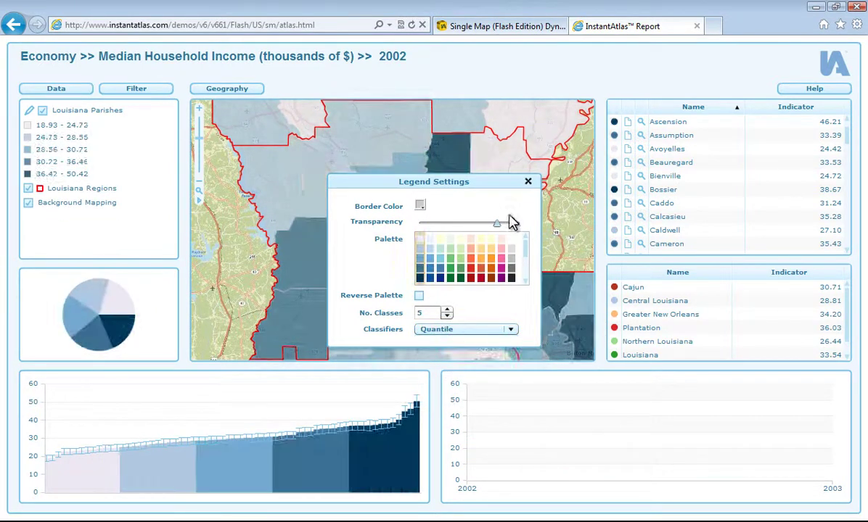
{"action": "left_click", "coordinate": [528, 182]}
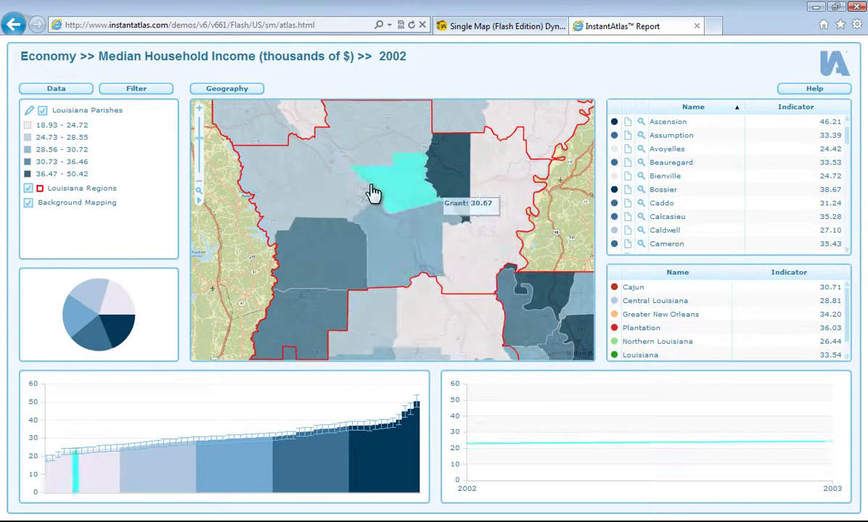
- Show all of Louisiana, select Grant, then box-select the block of northern parishes
{"action": "left_click", "coordinate": [199, 192]}
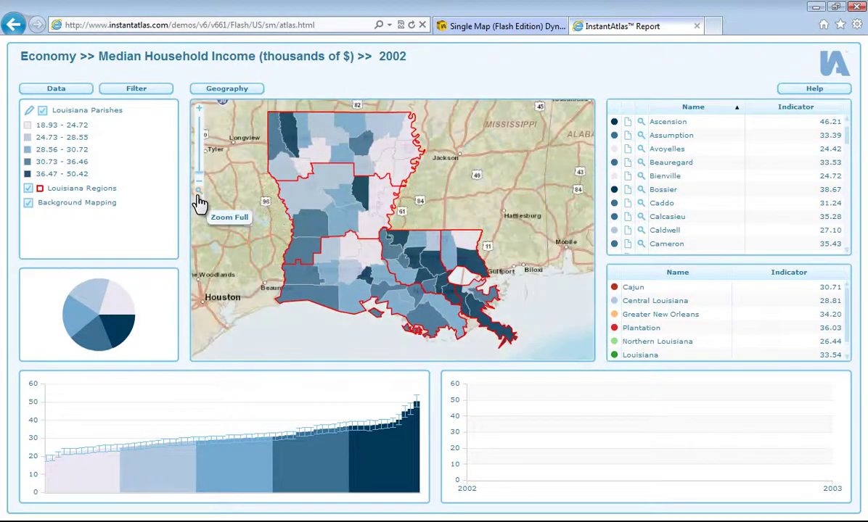
{"action": "left_click", "coordinate": [332, 199]}
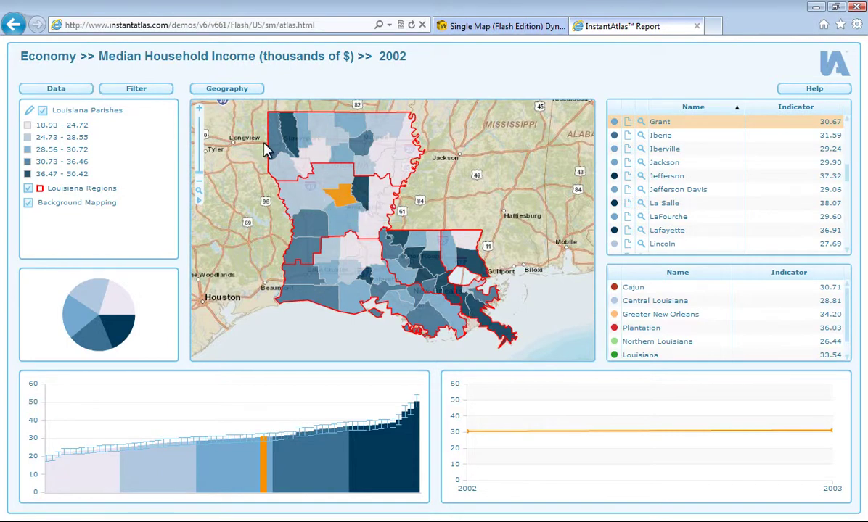
{"action": "left_click_drag", "start_coordinate": [258, 137], "coordinate": [367, 201]}
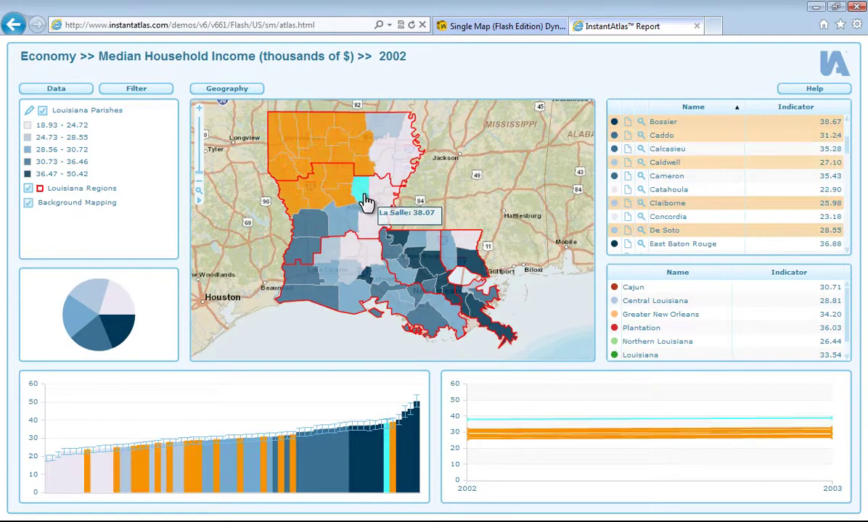
{"action": "left_click", "coordinate": [199, 109]}
{"action": "left_click", "coordinate": [201, 189]}
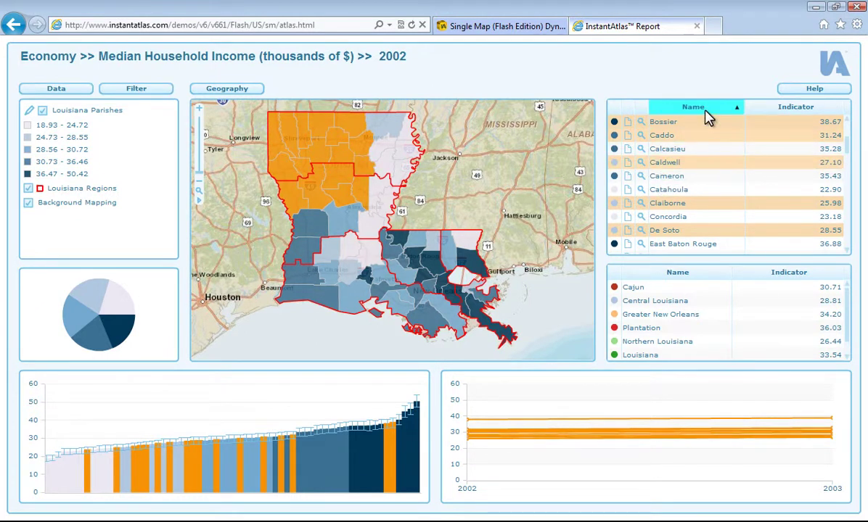
- Sort the parish table by indicator value, then by name in descending order
{"action": "left_click", "coordinate": [752, 114]}
{"action": "left_click", "coordinate": [753, 114]}
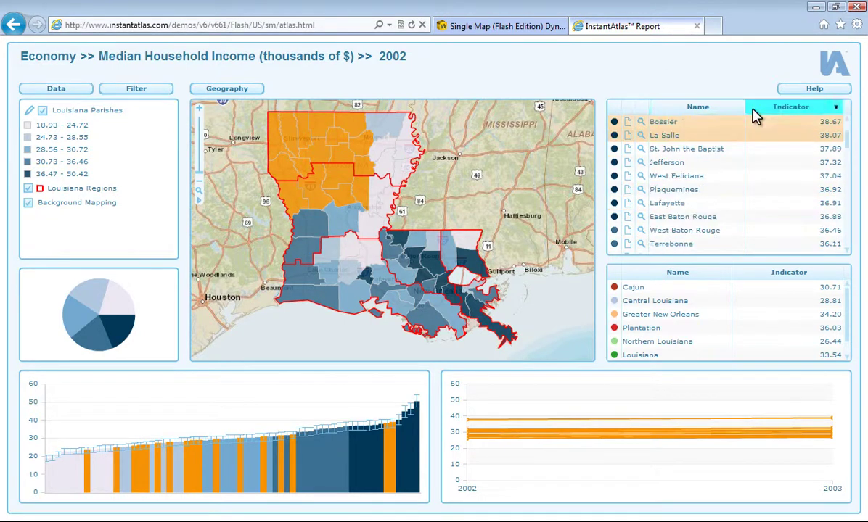
{"action": "left_click", "coordinate": [712, 114]}
{"action": "left_click", "coordinate": [712, 114]}
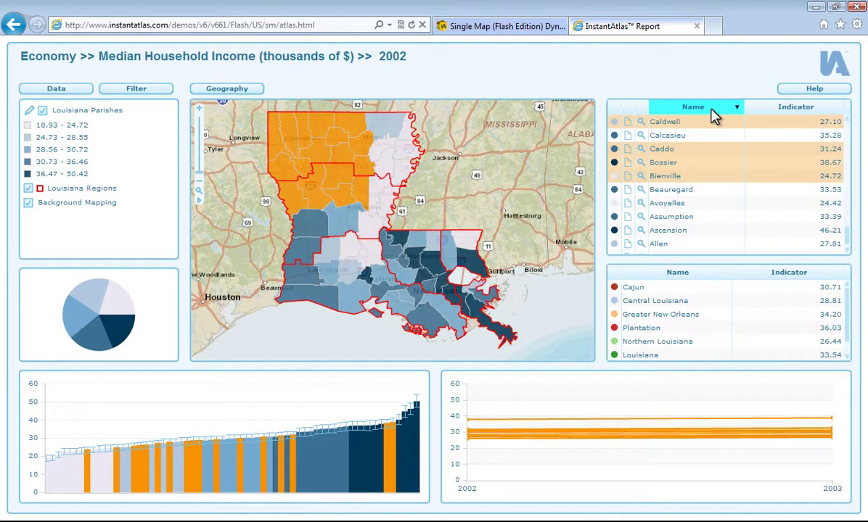
- Zoom the map to Caldwell parish from the table, then back out to all of Louisiana
{"action": "left_click", "coordinate": [641, 128]}
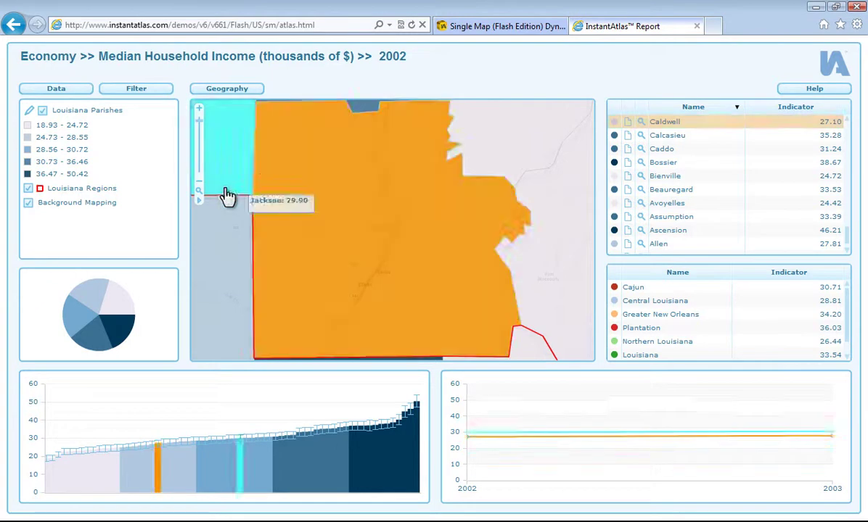
{"action": "left_click", "coordinate": [200, 197]}
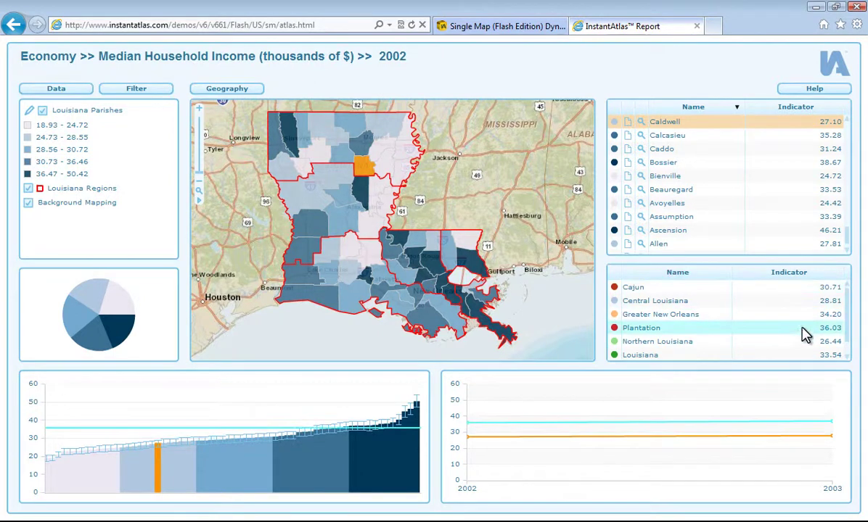
- Compare charts against Cajun, Greater New Orleans, then Plantation, and select the central region's parishes
{"action": "left_click", "coordinate": [801, 291]}
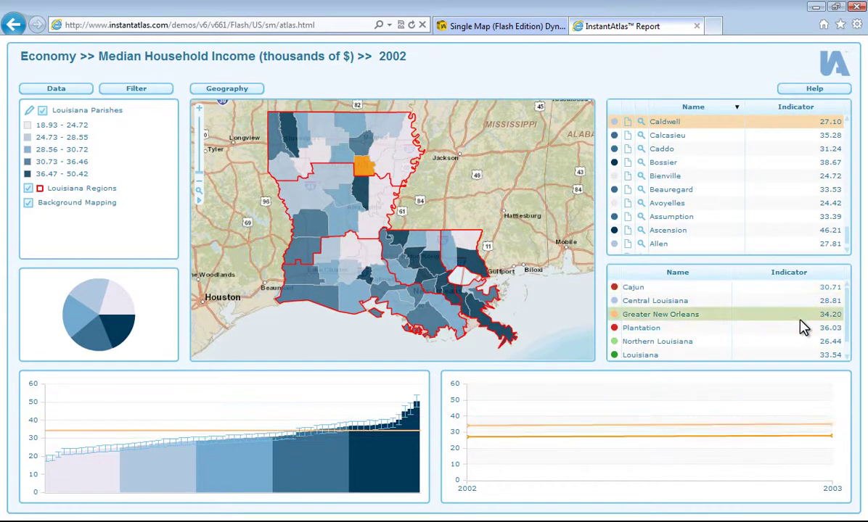
{"action": "left_click", "coordinate": [801, 317]}
{"action": "left_click", "coordinate": [801, 330]}
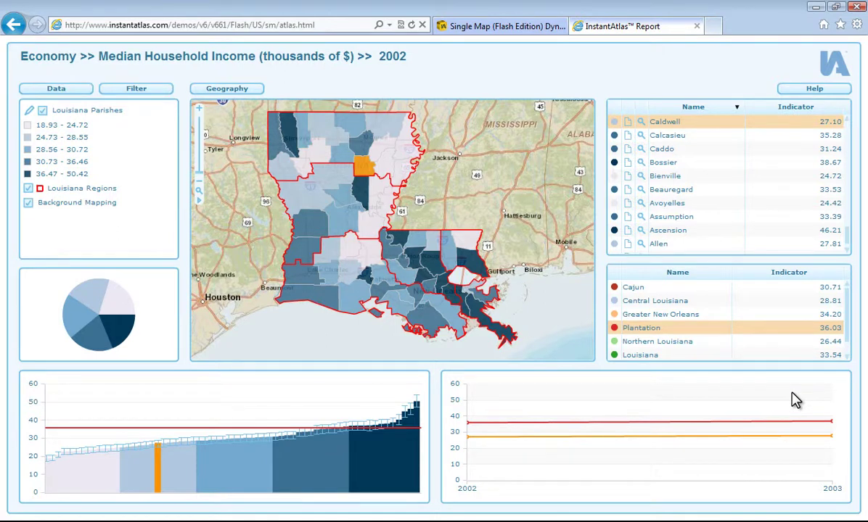
{"action": "left_click", "coordinate": [366, 255]}
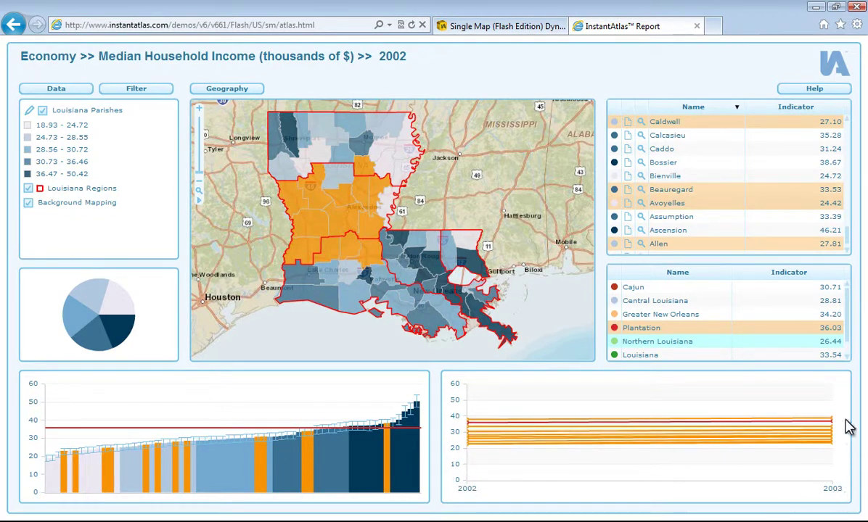
{"action": "mouse_move", "coordinate": [833, 425]}
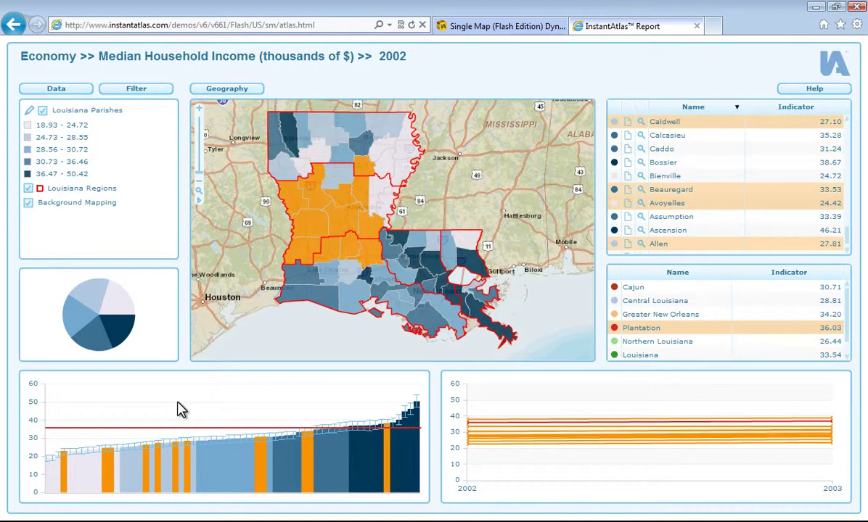
- Select the Jefferson Davis, Vermilion and Caddo bars, then the whole 18.93 - 24.72 pie slice
{"action": "left_click", "coordinate": [210, 463]}
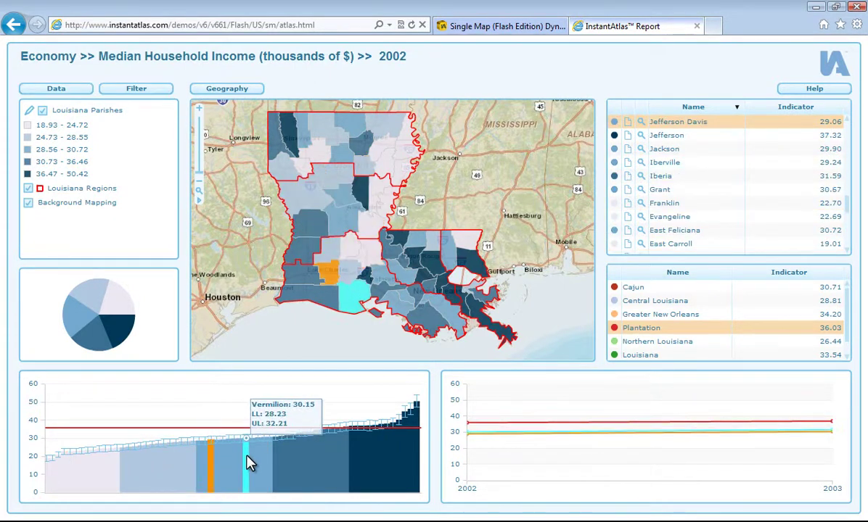
{"action": "left_click", "coordinate": [246, 463]}
{"action": "left_click", "coordinate": [286, 463]}
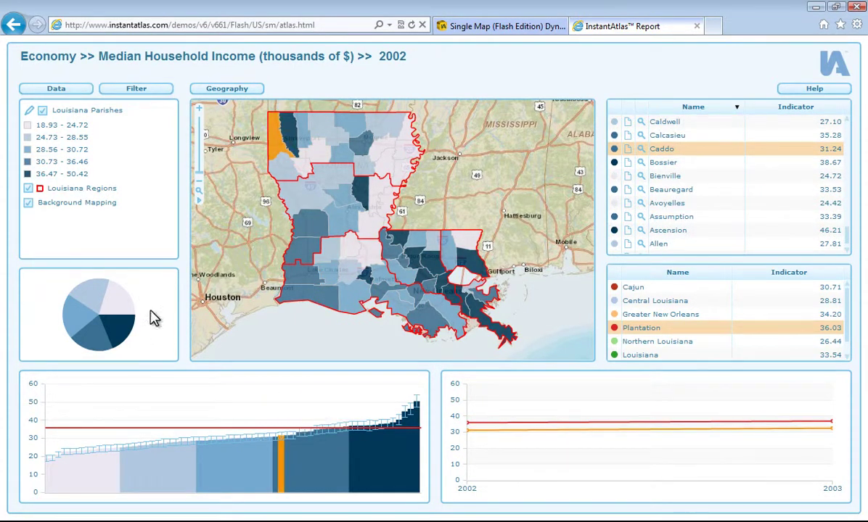
{"action": "mouse_move", "coordinate": [125, 310]}
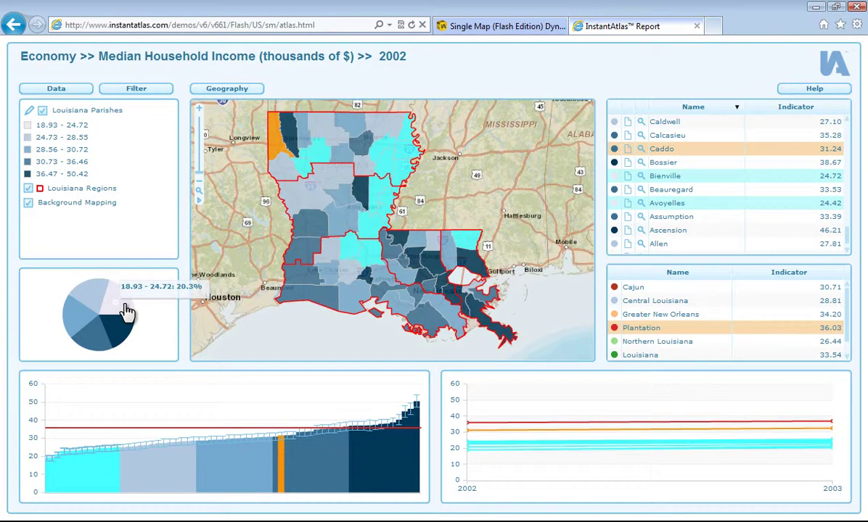
{"action": "left_click", "coordinate": [125, 310]}
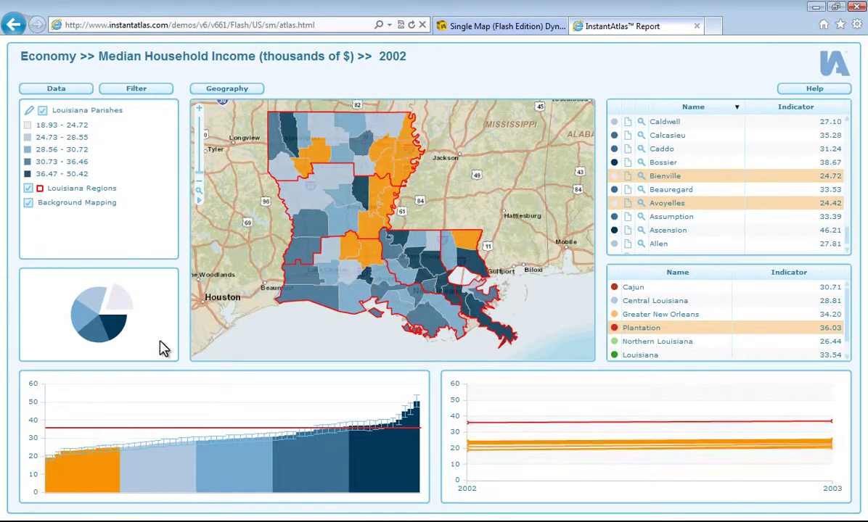
- Open the report's help page in a new tab, then preview printing the full screen and close it
{"action": "left_click", "coordinate": [816, 88]}
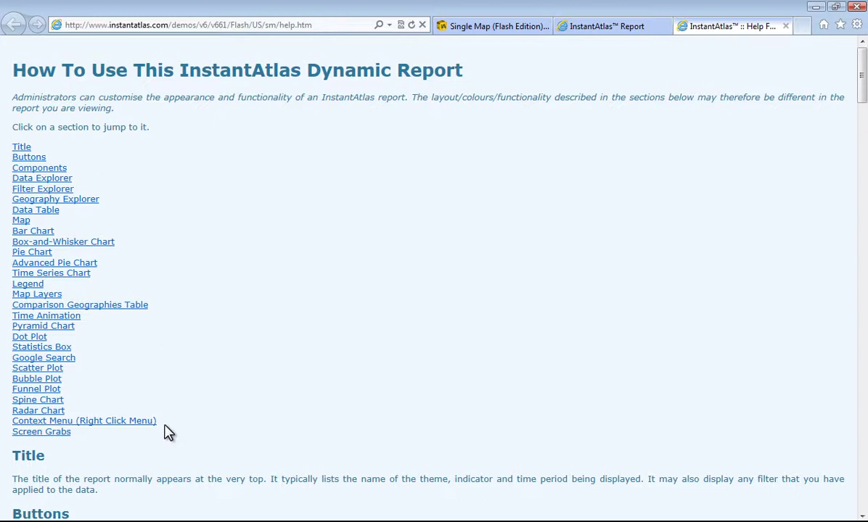
{"action": "left_click", "coordinate": [638, 33]}
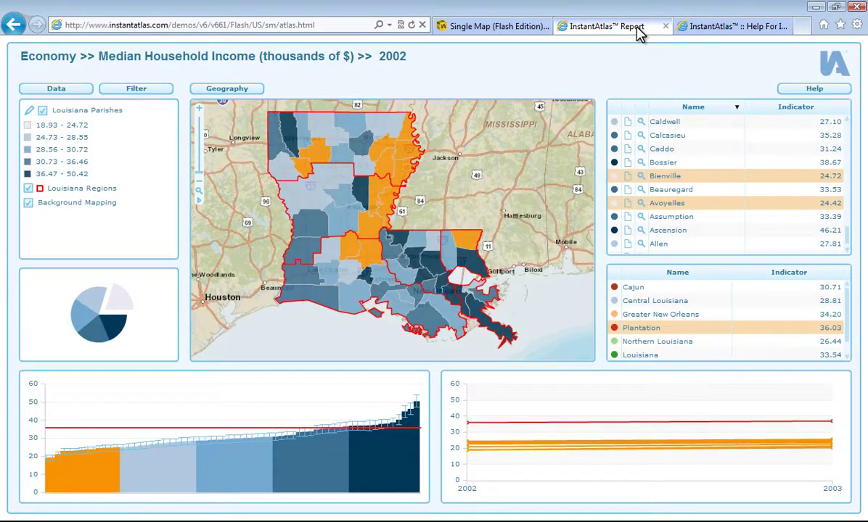
{"action": "right_click", "coordinate": [600, 74]}
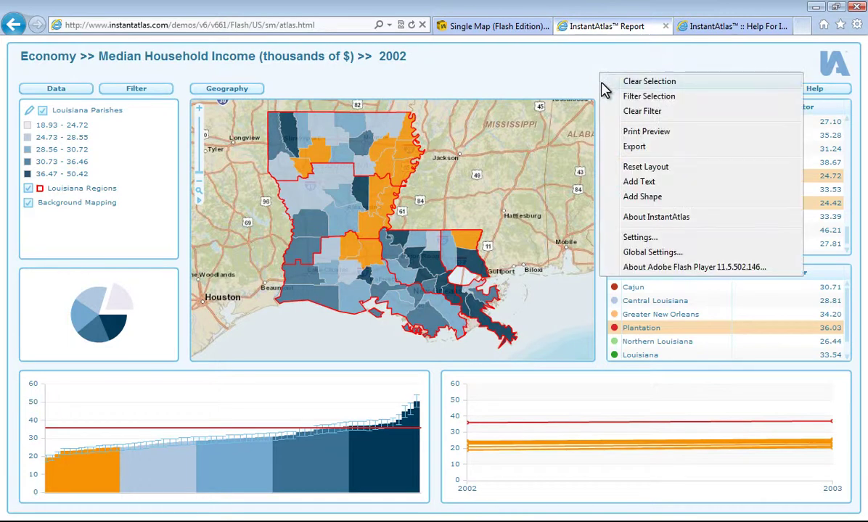
{"action": "left_click", "coordinate": [638, 133]}
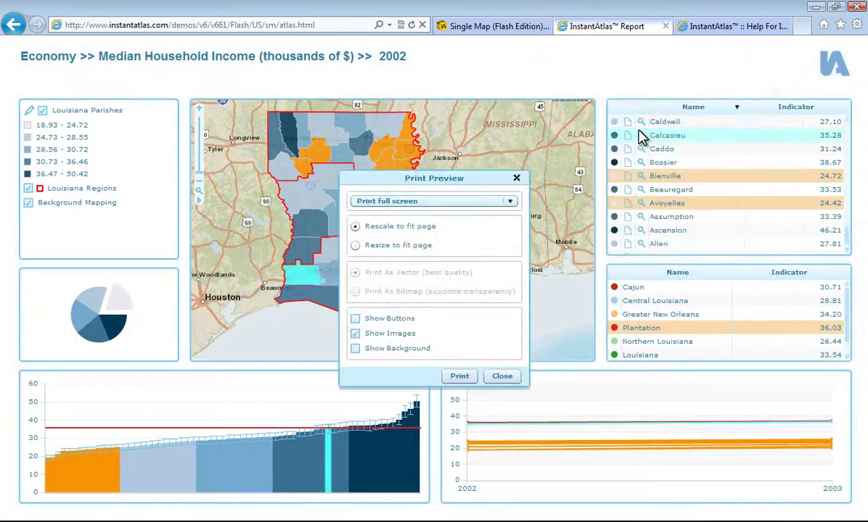
{"action": "left_click", "coordinate": [490, 203]}
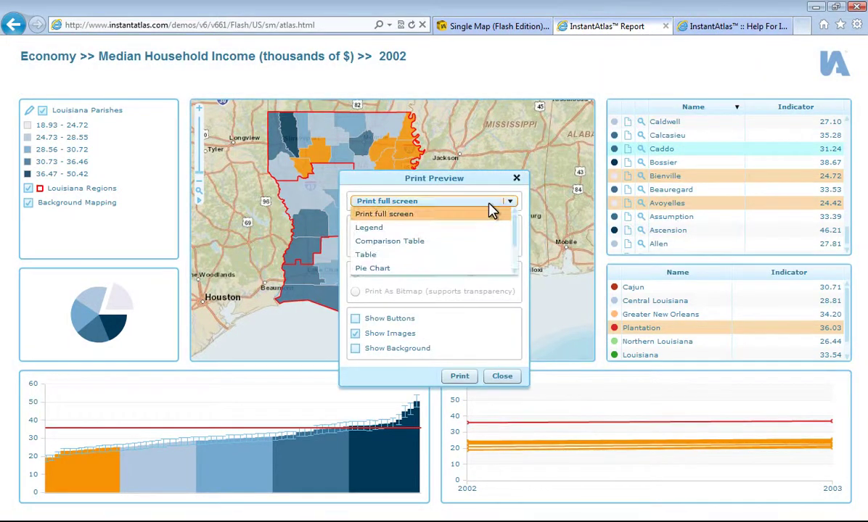
{"action": "left_click", "coordinate": [489, 205]}
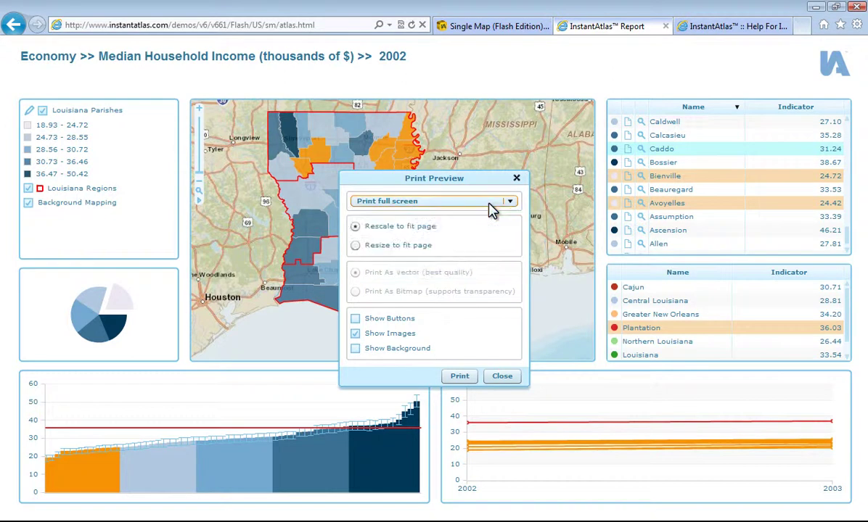
{"action": "left_click", "coordinate": [501, 378]}
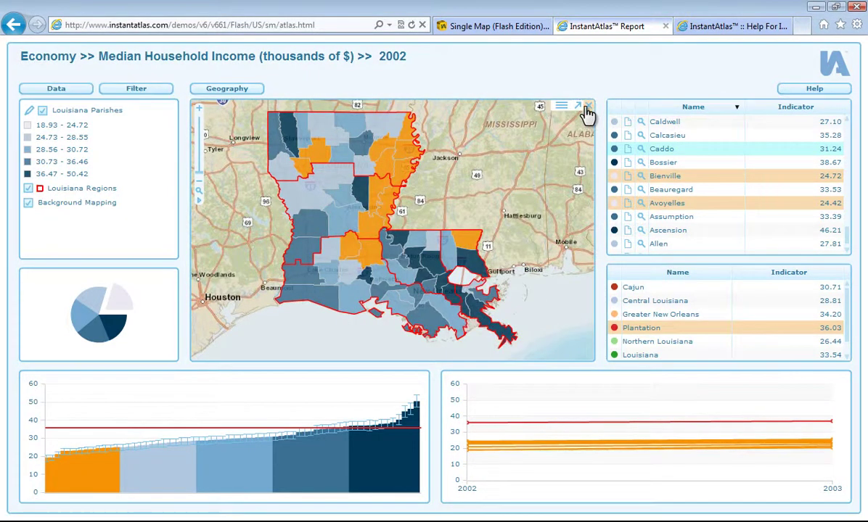
{"action": "left_click", "coordinate": [585, 109]}
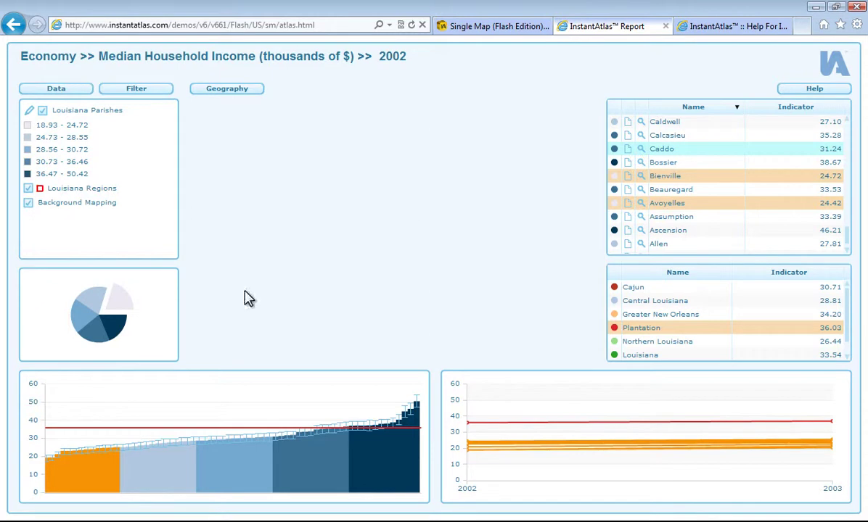
{"action": "left_click_drag", "start_coordinate": [224, 266], "coordinate": [319, 116]}
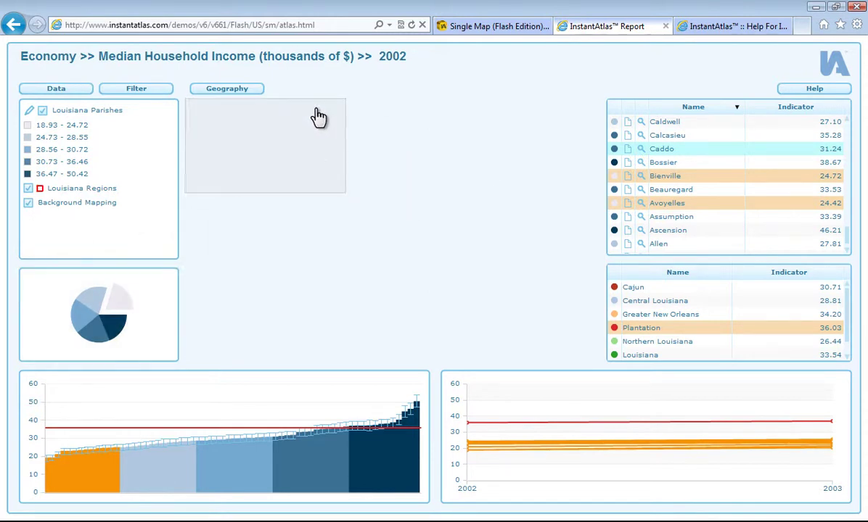
{"action": "left_click_drag", "start_coordinate": [346, 188], "coordinate": [597, 180]}
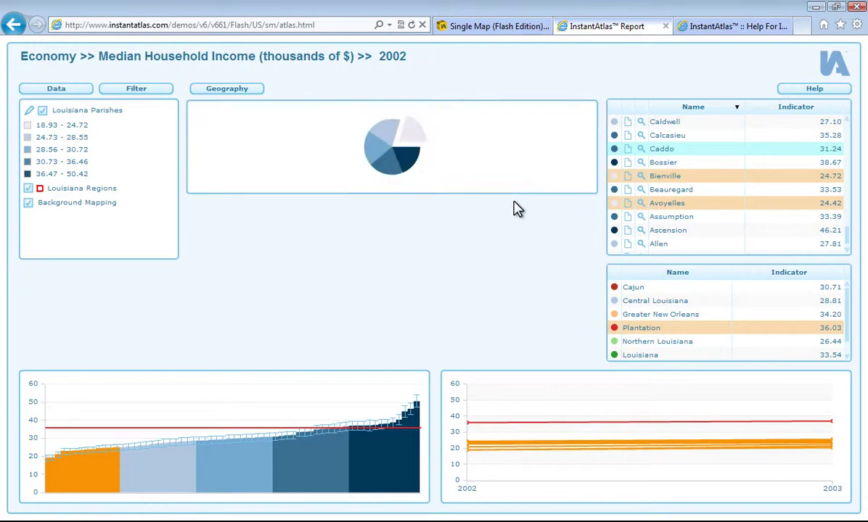
{"action": "left_click_drag", "start_coordinate": [511, 192], "coordinate": [509, 360]}
{"action": "left_click_drag", "start_coordinate": [133, 256], "coordinate": [139, 358]}
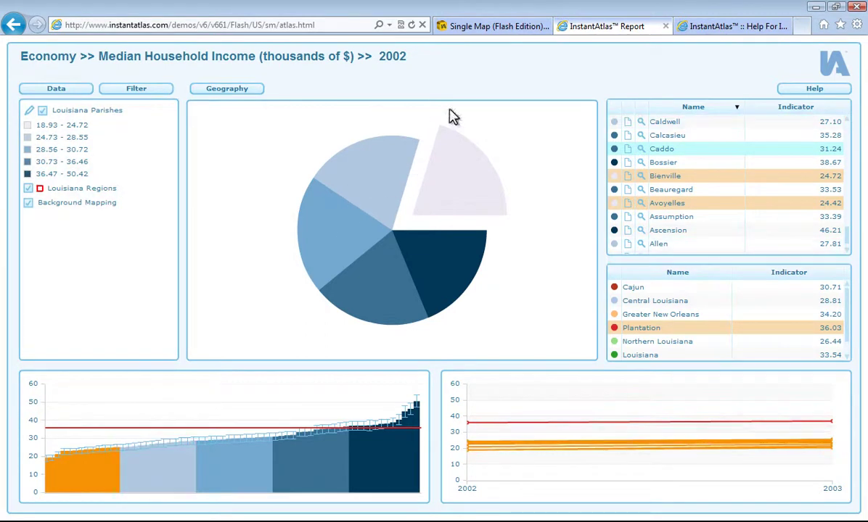
{"action": "right_click", "coordinate": [495, 74]}
{"action": "left_click", "coordinate": [540, 169]}
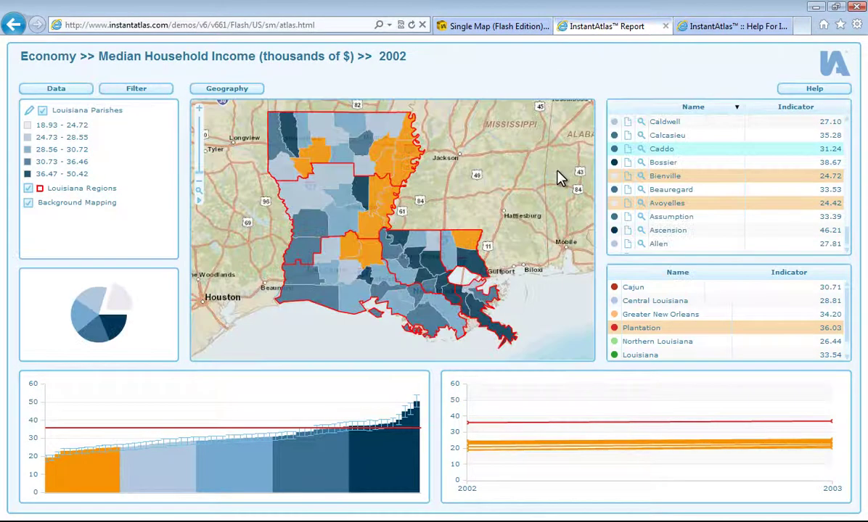
{"action": "right_click", "coordinate": [559, 179]}
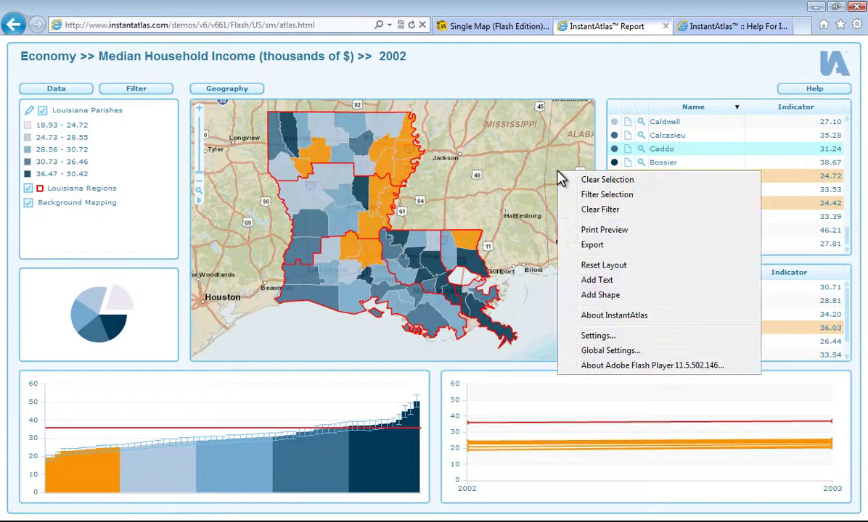
{"action": "left_click", "coordinate": [592, 245]}
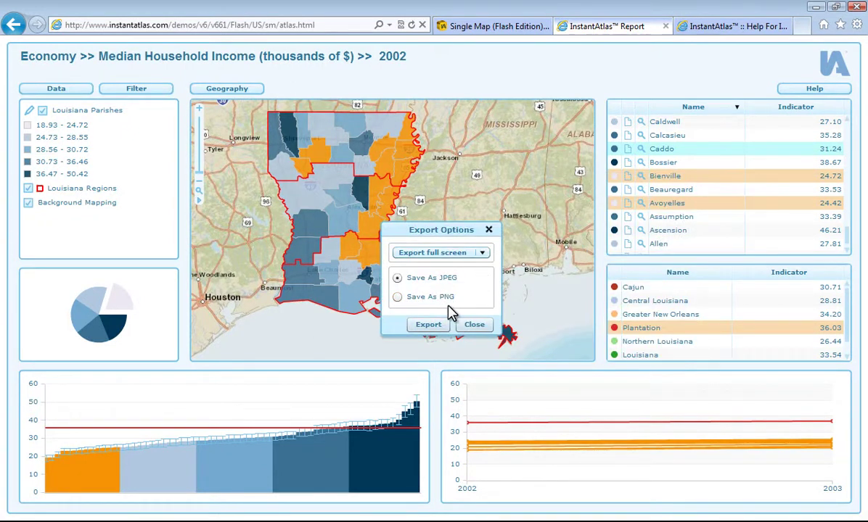
{"action": "left_click", "coordinate": [477, 257]}
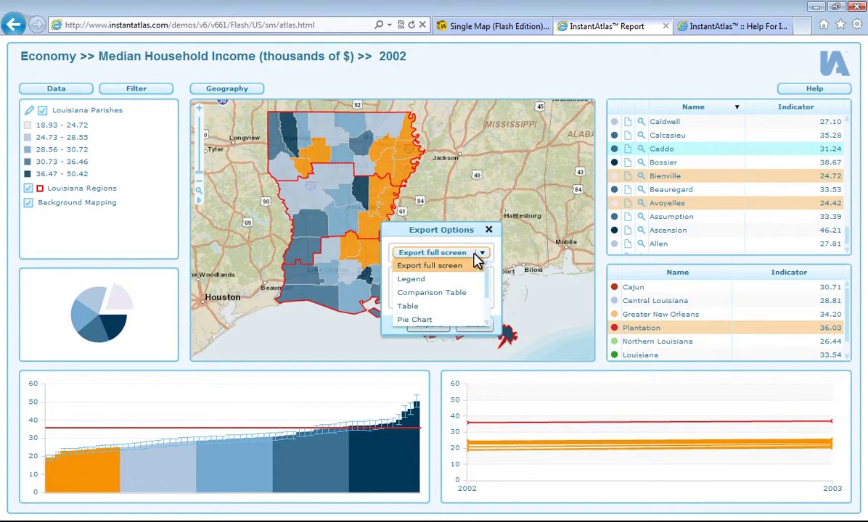
{"action": "left_click", "coordinate": [475, 256]}
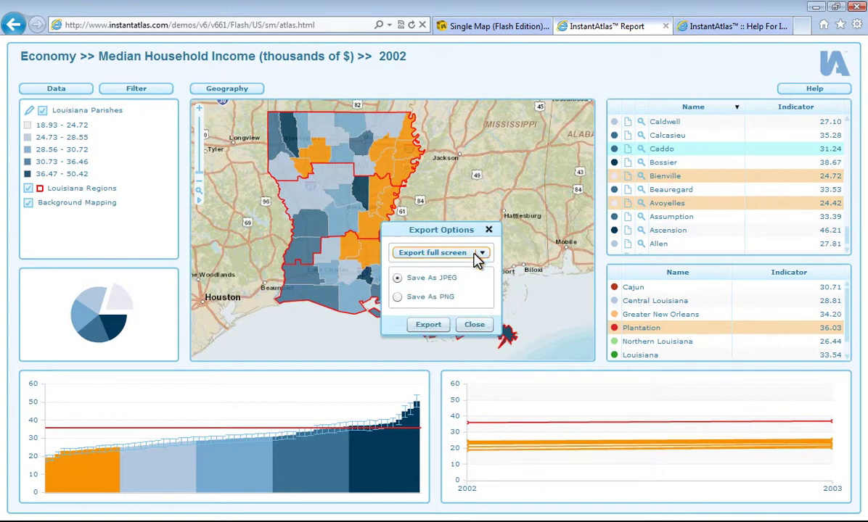
{"action": "left_click", "coordinate": [474, 325]}
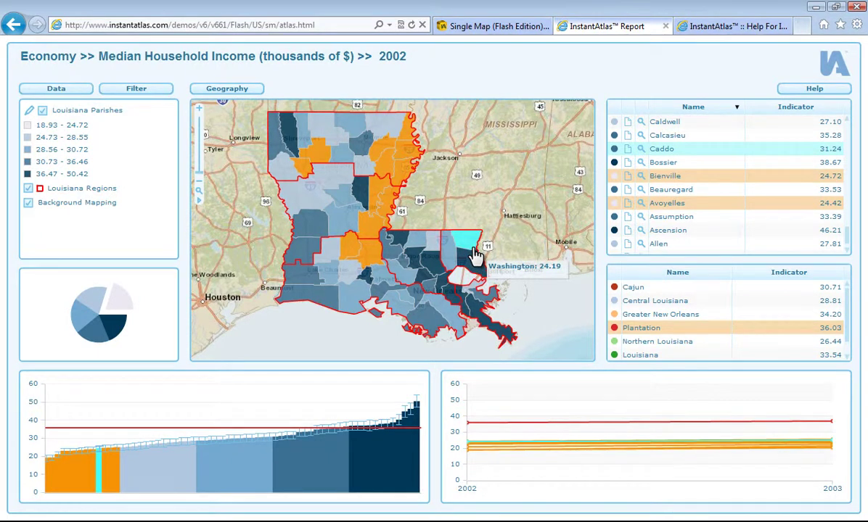
- Switch the atlas geography from parishes to Louisiana Regions
{"action": "left_click", "coordinate": [233, 93]}
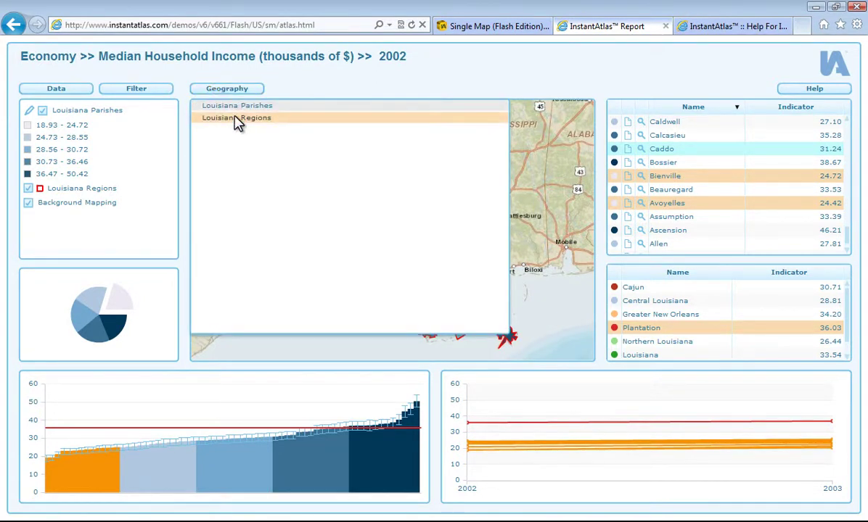
{"action": "left_click", "coordinate": [234, 120]}
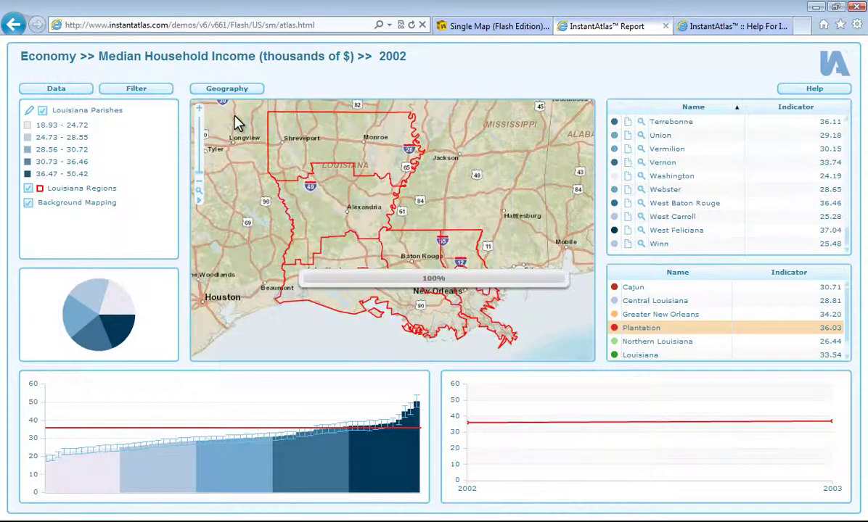